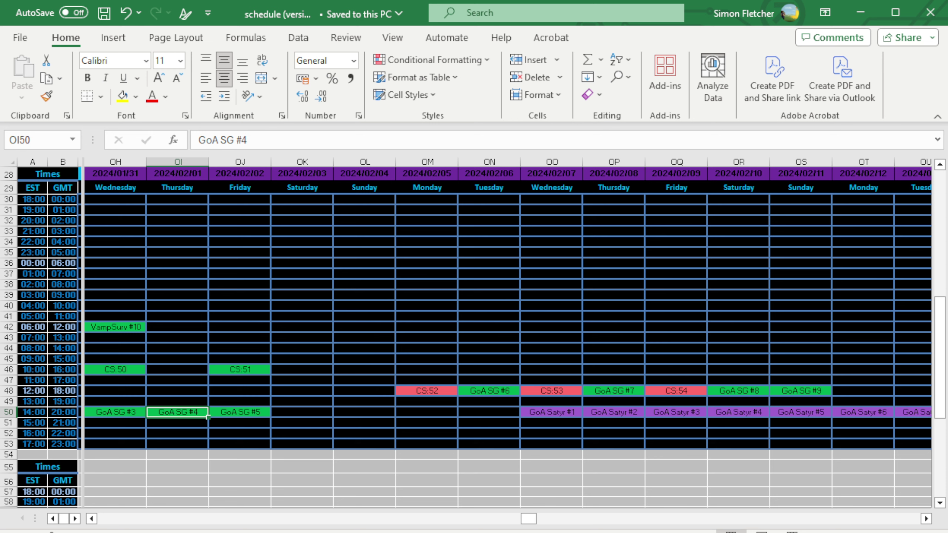
pyautogui.click(328, 259)
pyautogui.press('Left')
pyautogui.press('Left')
pyautogui.press('Left')
pyautogui.press('Left')
pyautogui.press('Left')
pyautogui.hscroll(-1, 139, 265)
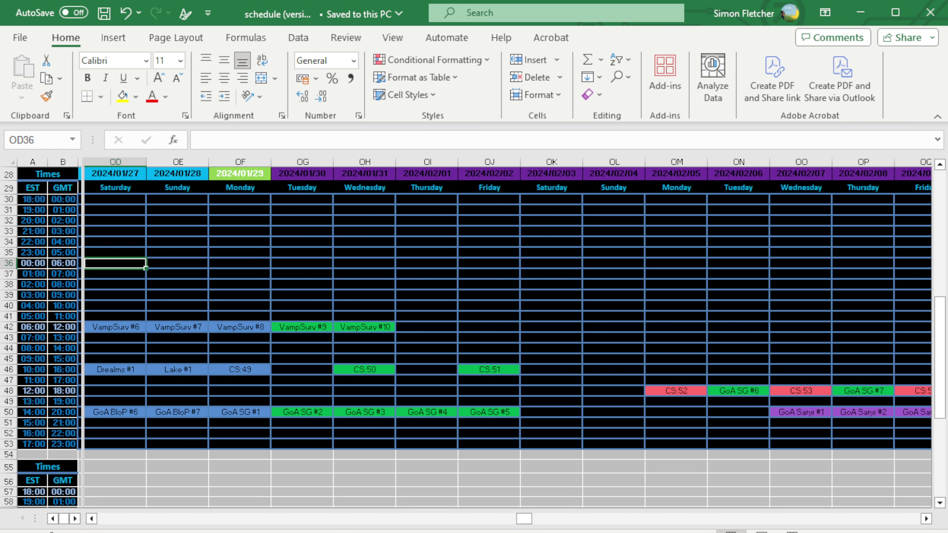
pyautogui.press('Right')
pyautogui.press('Right')
pyautogui.press('Right')
pyautogui.press('Right')
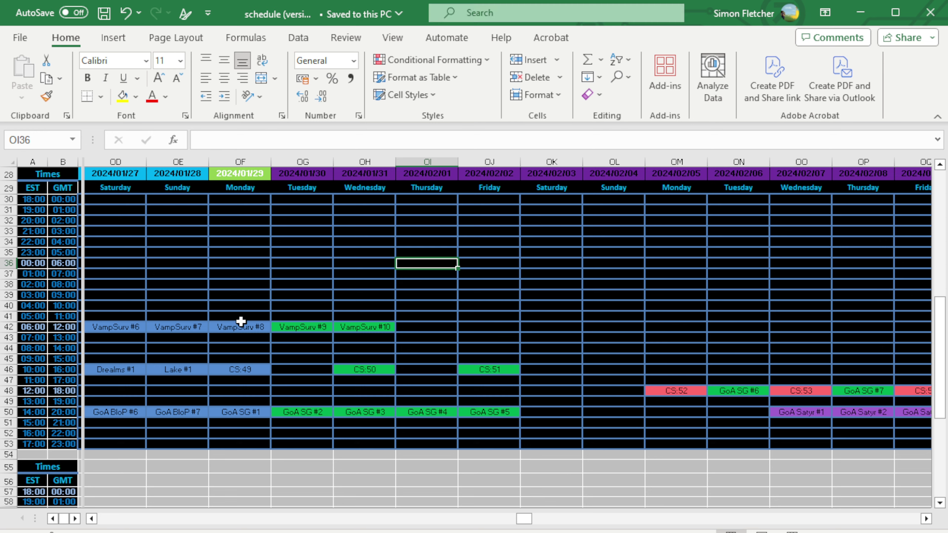
pyautogui.moveTo(104, 326); pyautogui.dragTo(488, 400)
pyautogui.click(202, 308)
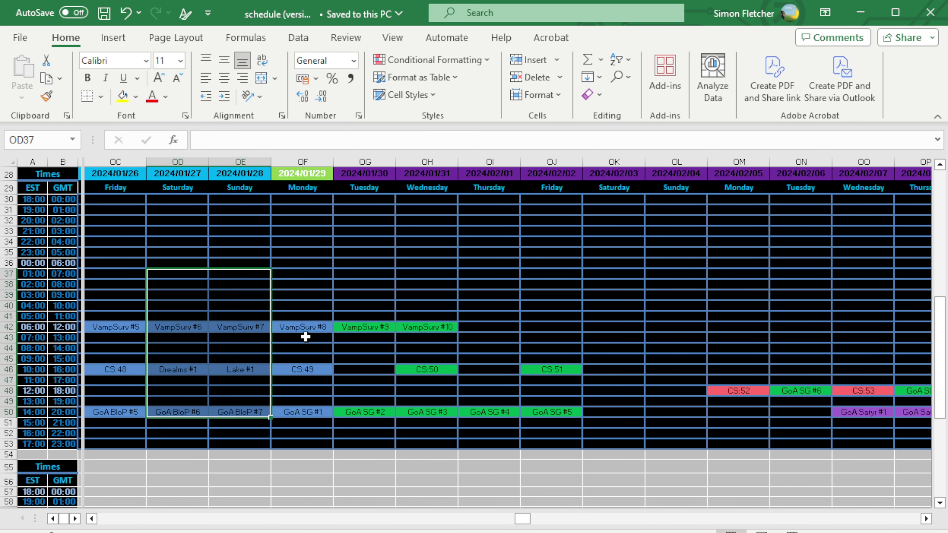
pyautogui.press('Right')
pyautogui.press('Right')
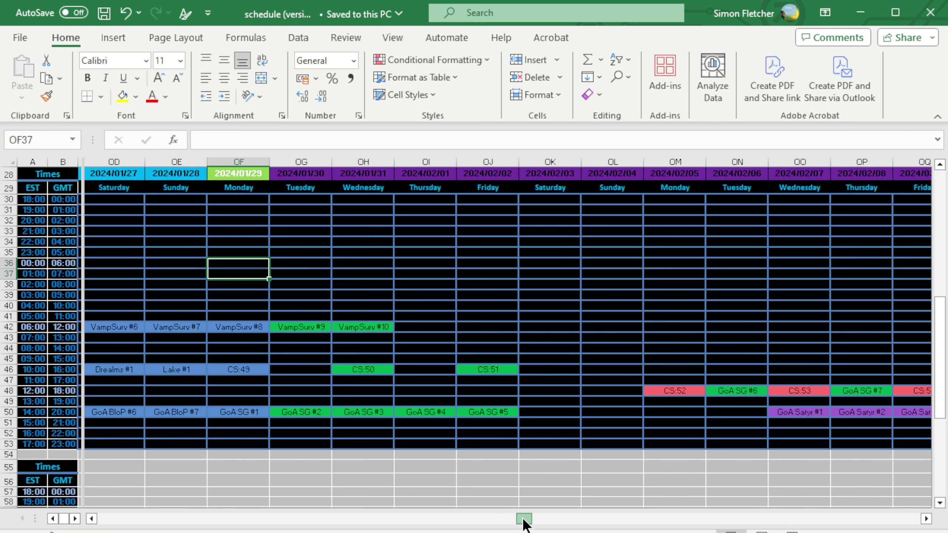
pyautogui.moveTo(522, 519); pyautogui.dragTo(528, 518)
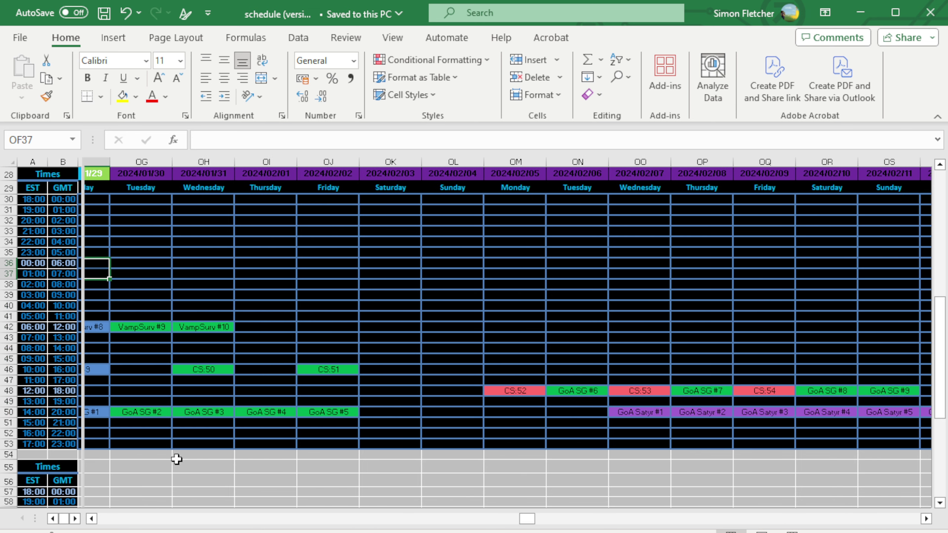
pyautogui.click(93, 518)
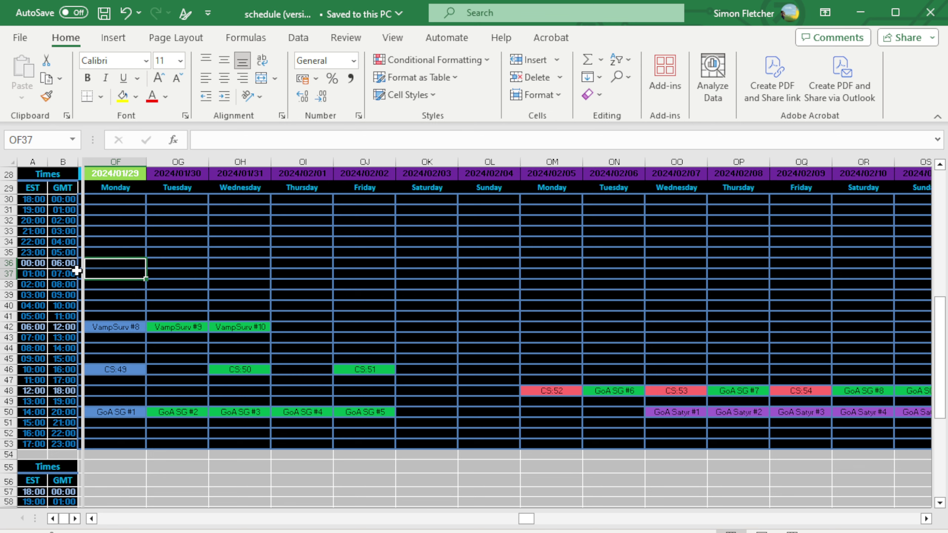
pyautogui.moveTo(85, 272)
pyautogui.mouseDown()
pyautogui.moveTo(59, 267)
pyautogui.moveTo(82, 259)
pyautogui.moveTo(67, 260)
pyautogui.mouseUp()
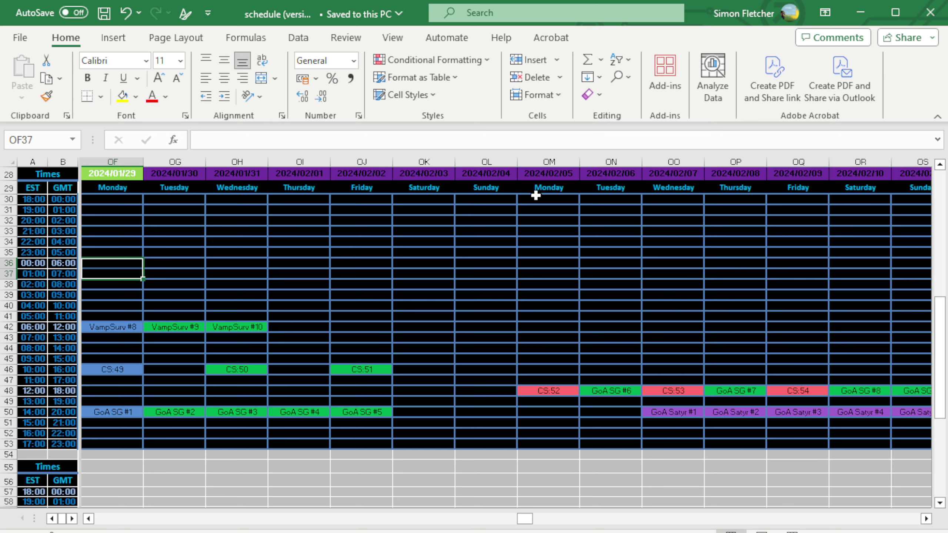
pyautogui.click(65, 263)
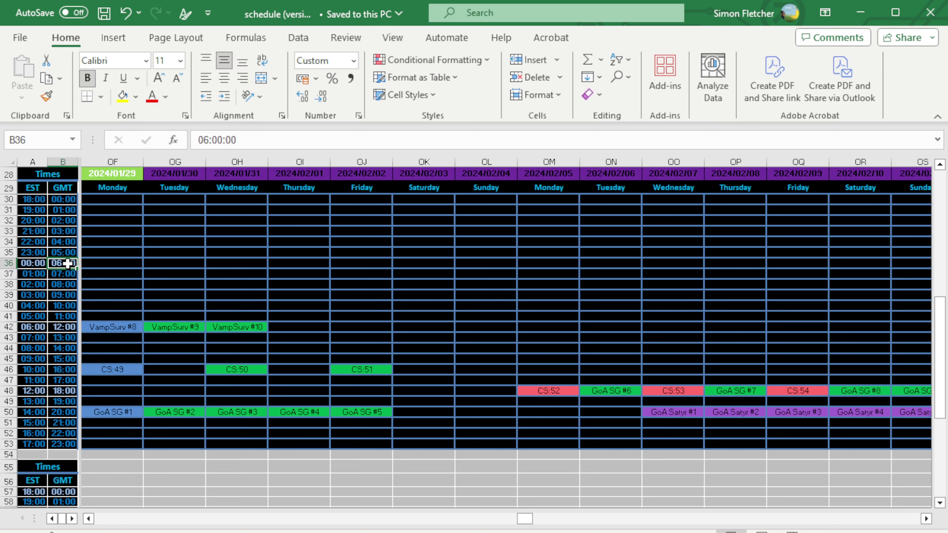
pyautogui.click(64, 328)
pyautogui.click(61, 391)
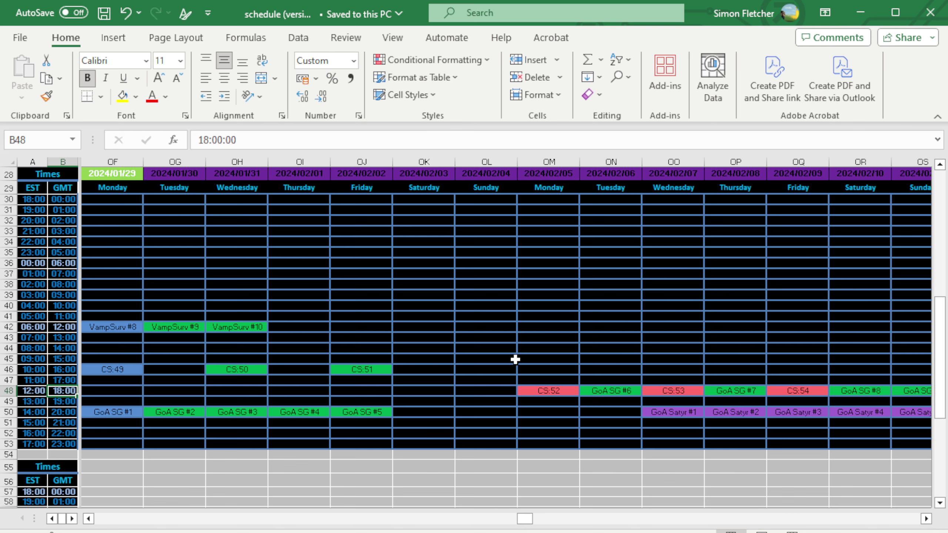
pyautogui.click(924, 519)
pyautogui.moveTo(414, 392); pyautogui.dragTo(767, 395)
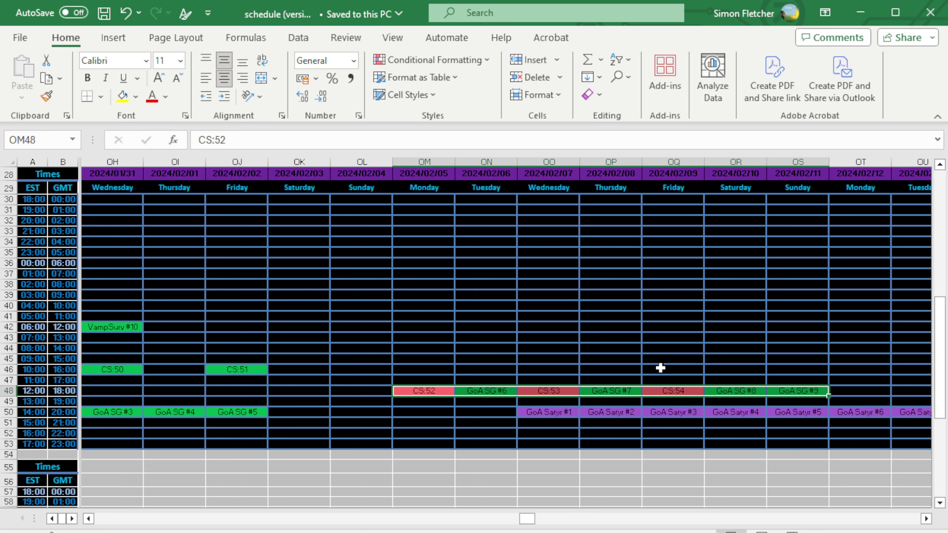
pyautogui.click(462, 338)
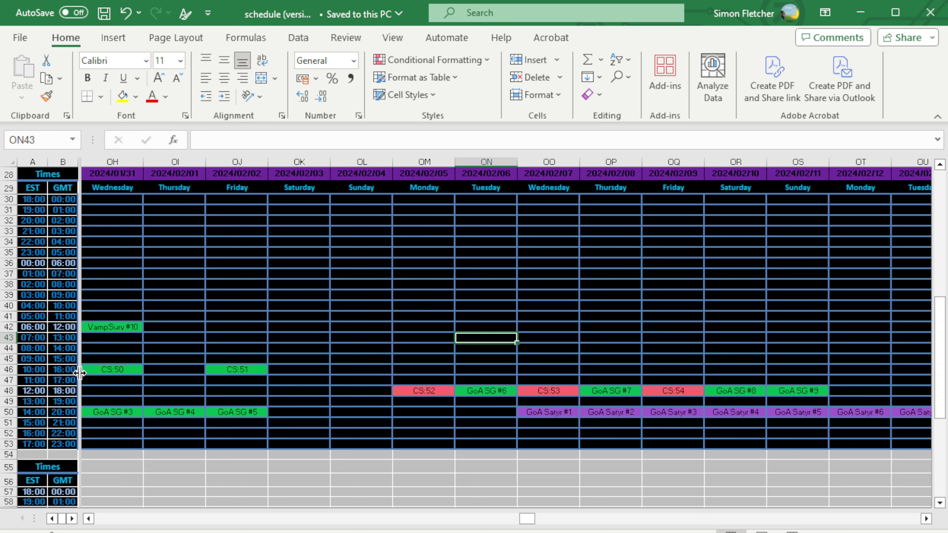
pyautogui.moveTo(546, 412); pyautogui.dragTo(918, 412)
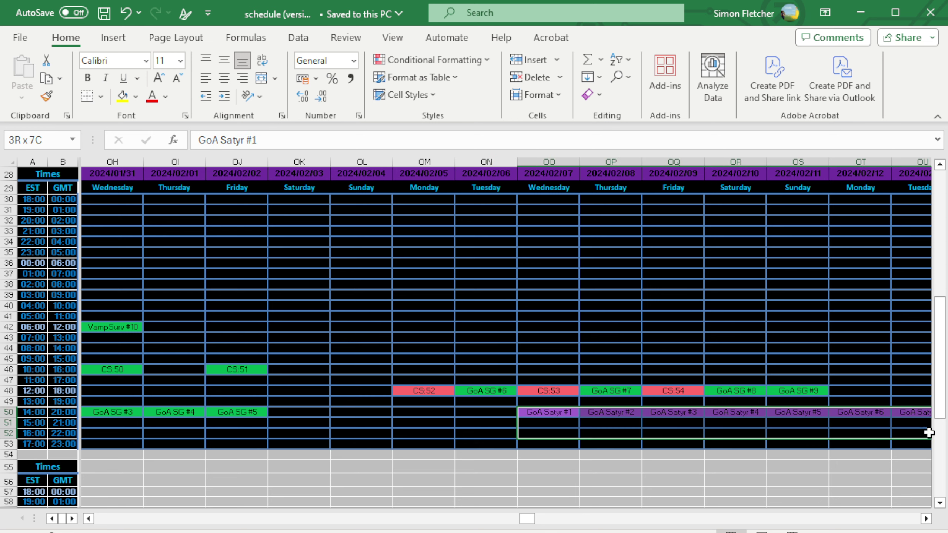
pyautogui.click(610, 317)
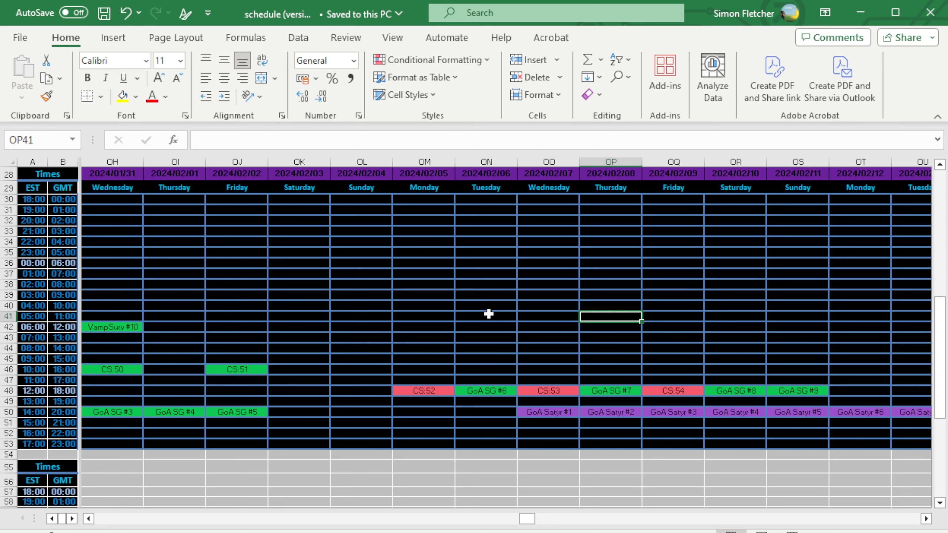
pyautogui.moveTo(419, 328); pyautogui.dragTo(423, 328)
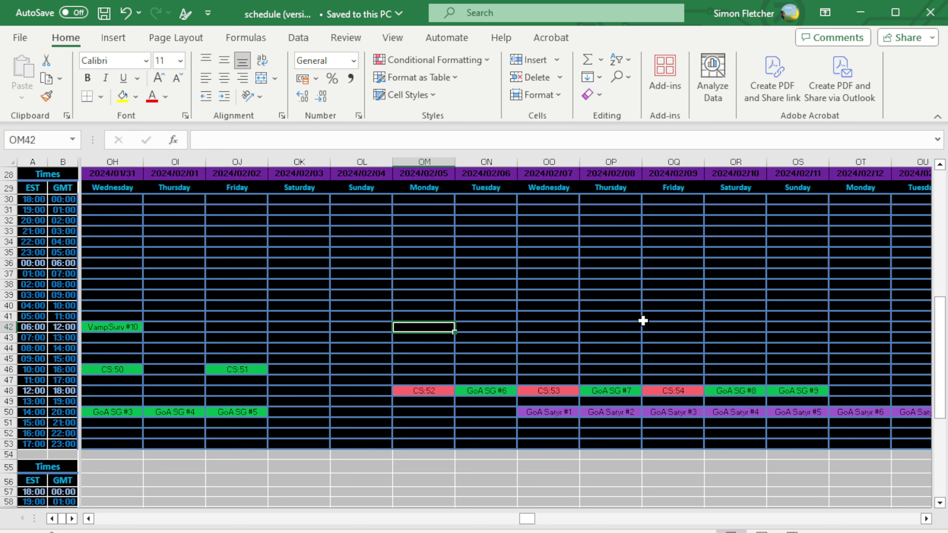
pyautogui.click(363, 252)
pyautogui.click(423, 253)
pyautogui.click(435, 263)
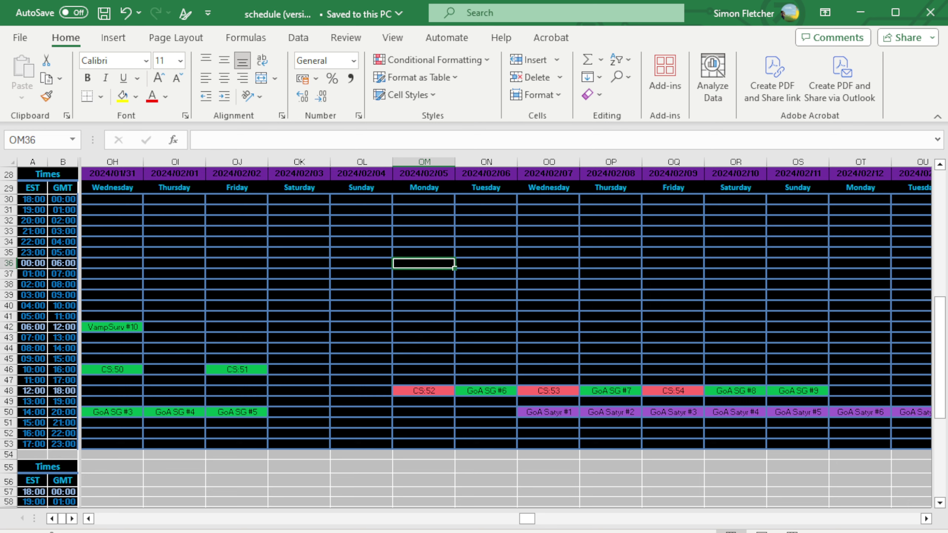
pyautogui.moveTo(526, 519); pyautogui.dragTo(514, 518)
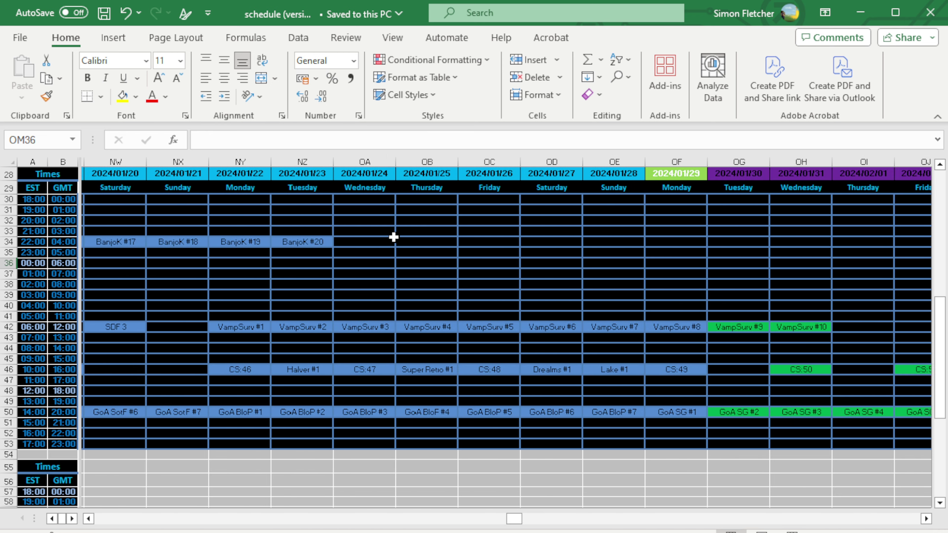
pyautogui.moveTo(302, 242); pyautogui.dragTo(177, 241)
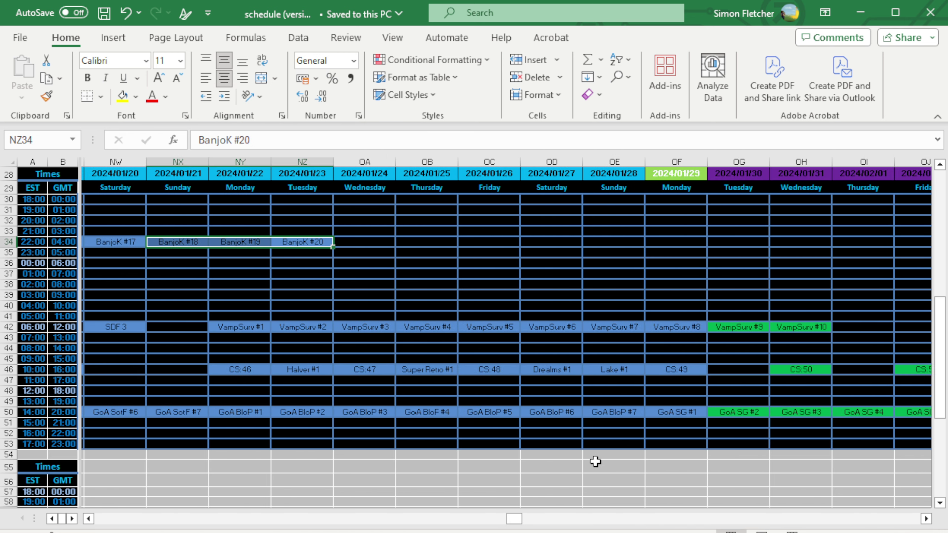
pyautogui.click(332, 275)
pyautogui.click(280, 232)
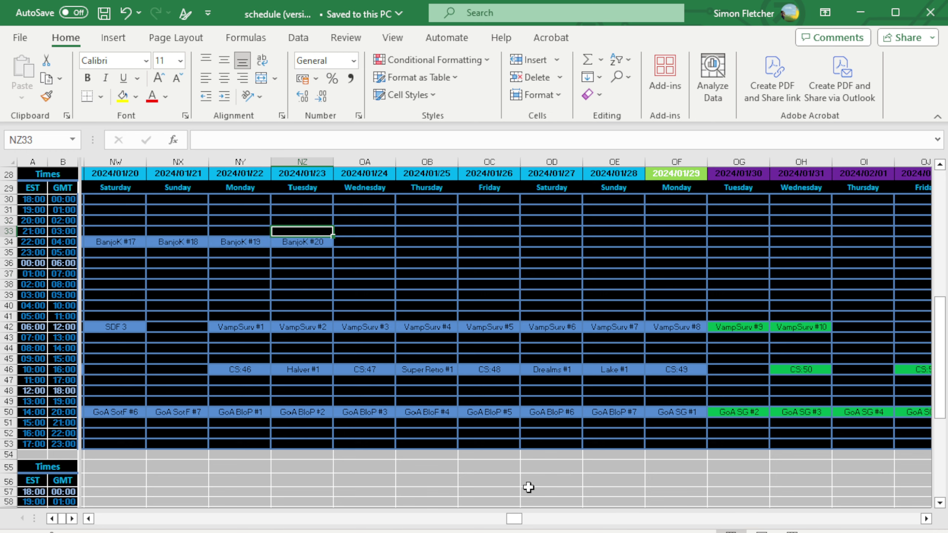
pyautogui.moveTo(514, 519); pyautogui.dragTo(521, 519)
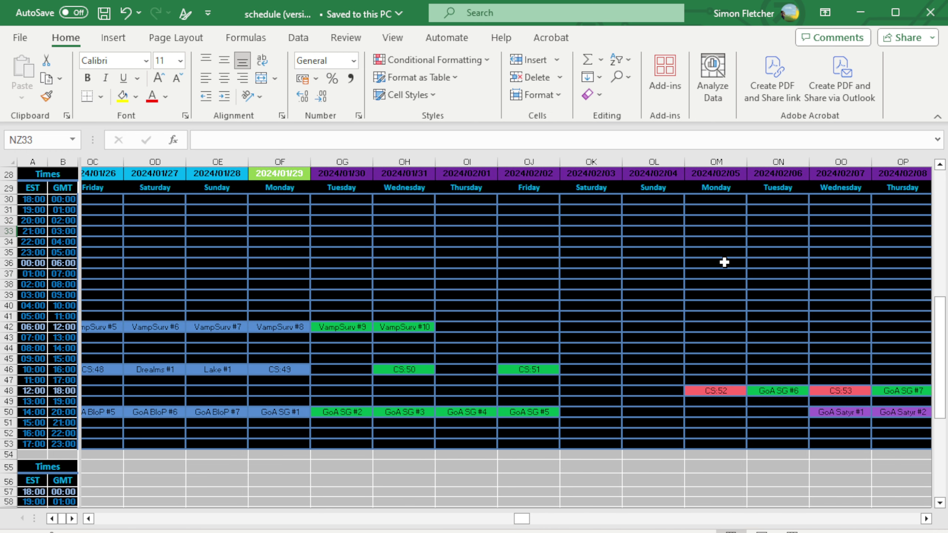
pyautogui.moveTo(97, 263); pyautogui.dragTo(875, 263)
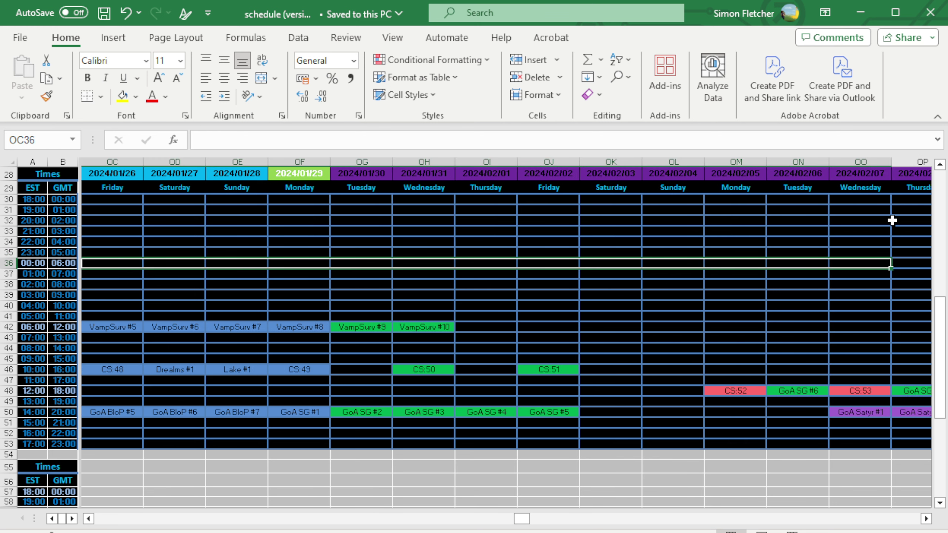
pyautogui.hotkey('alt', 'Tab')
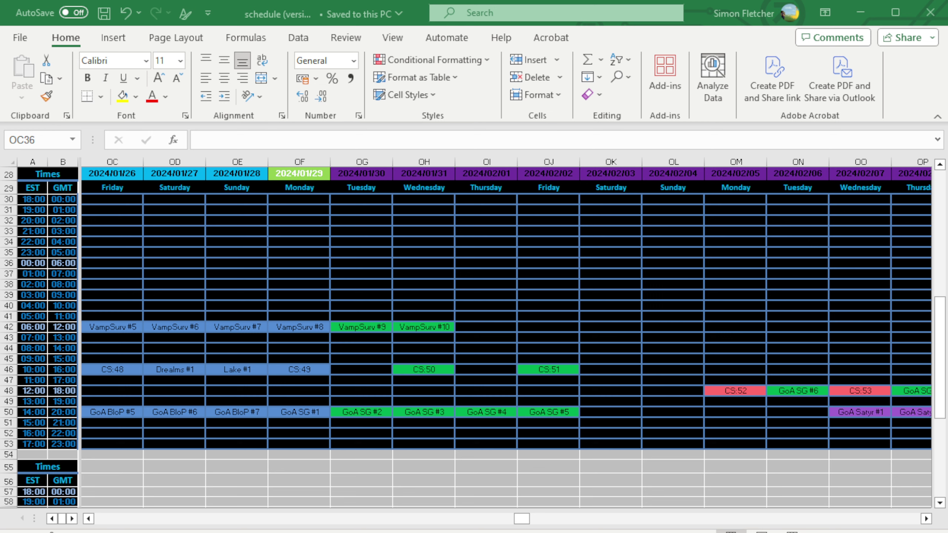
pyautogui.click(759, 305)
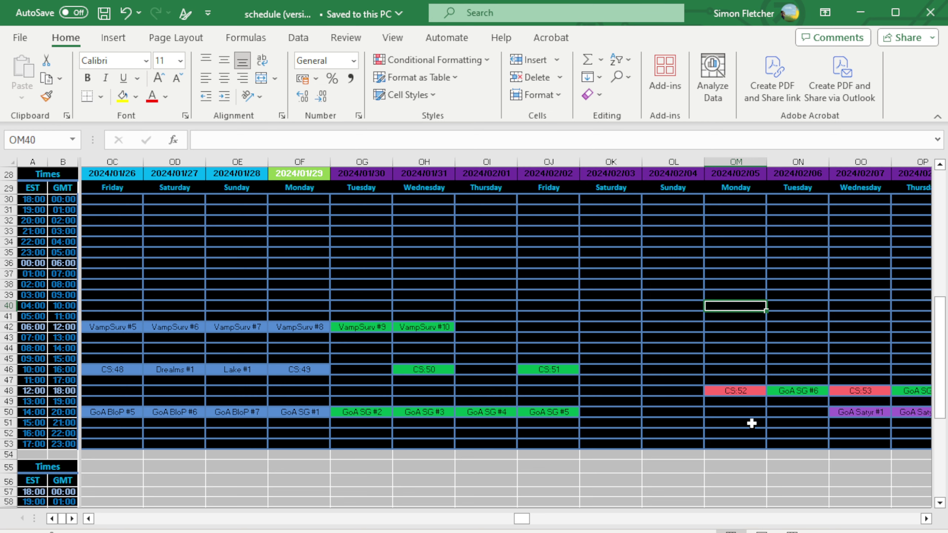
pyautogui.click(925, 518)
pyautogui.click(927, 518)
pyautogui.moveTo(362, 390)
pyautogui.mouseDown()
pyautogui.moveTo(719, 400)
pyautogui.moveTo(733, 391)
pyautogui.mouseUp()
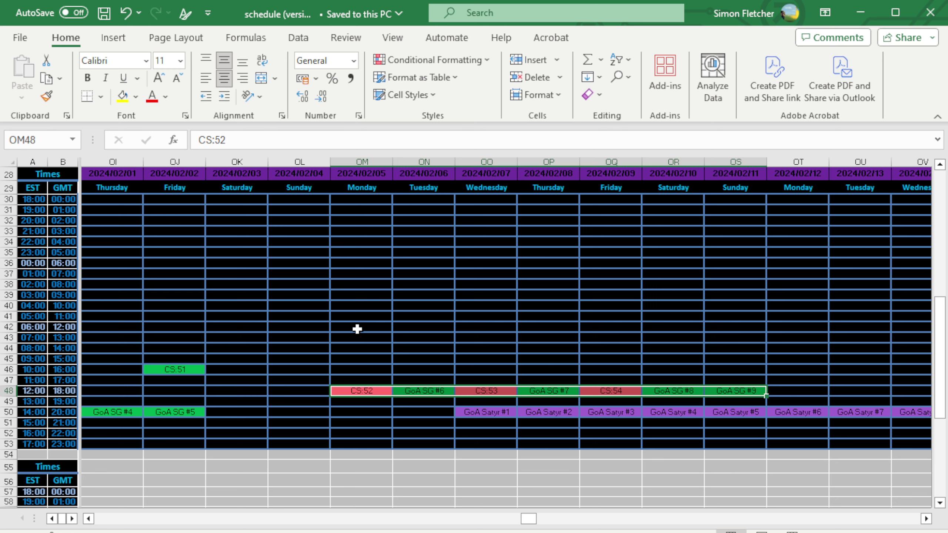
pyautogui.moveTo(357, 328); pyautogui.dragTo(722, 328)
pyautogui.moveTo(371, 263)
pyautogui.mouseDown()
pyautogui.moveTo(767, 271)
pyautogui.moveTo(752, 263)
pyautogui.mouseUp()
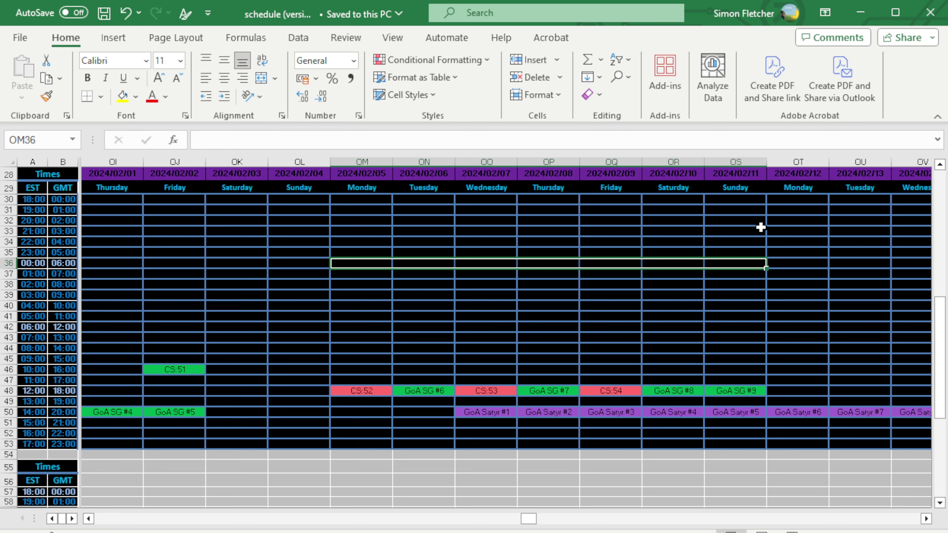
pyautogui.click(859, 220)
pyautogui.click(657, 282)
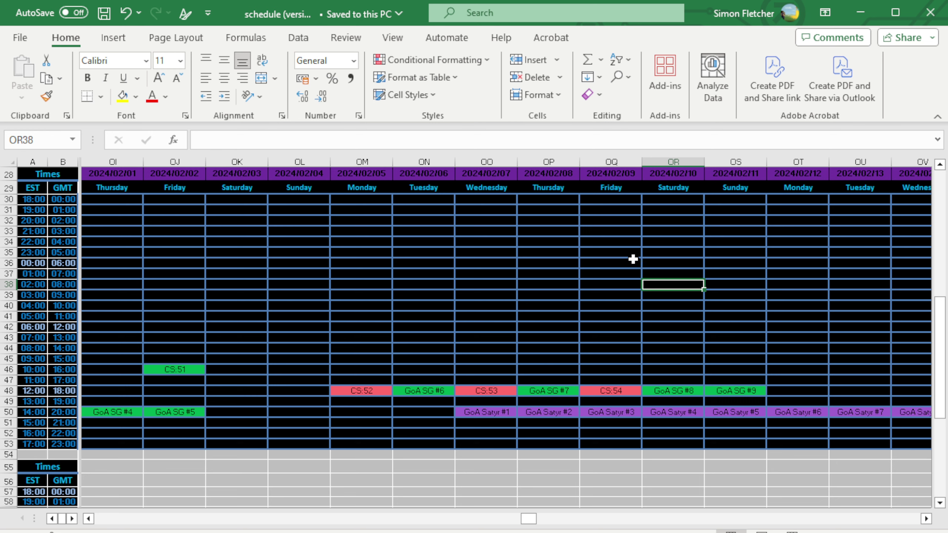
pyautogui.click(532, 232)
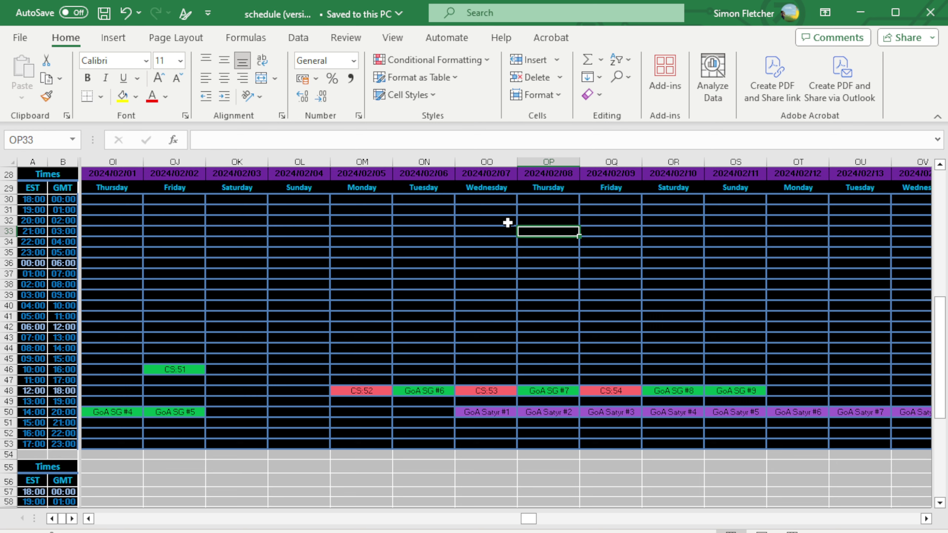
pyautogui.moveTo(360, 265); pyautogui.dragTo(812, 383)
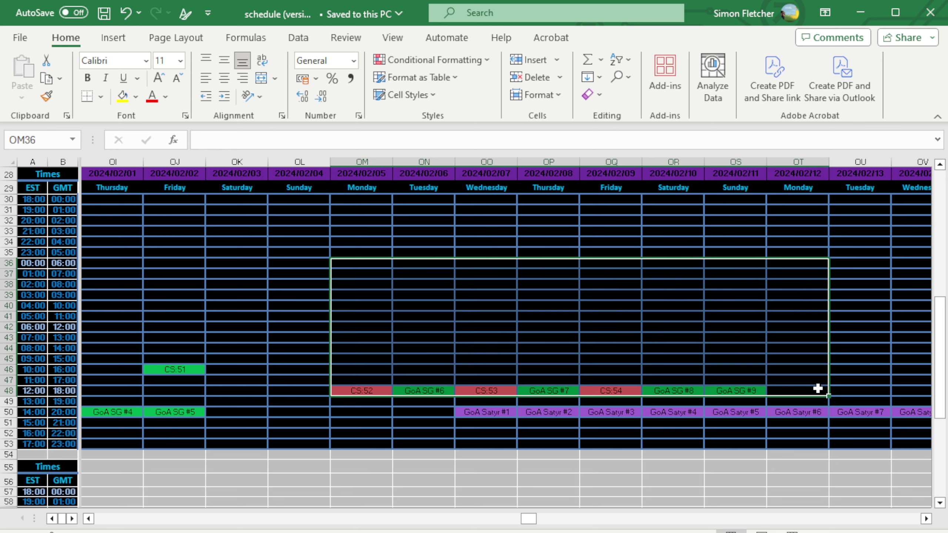
pyautogui.click(489, 272)
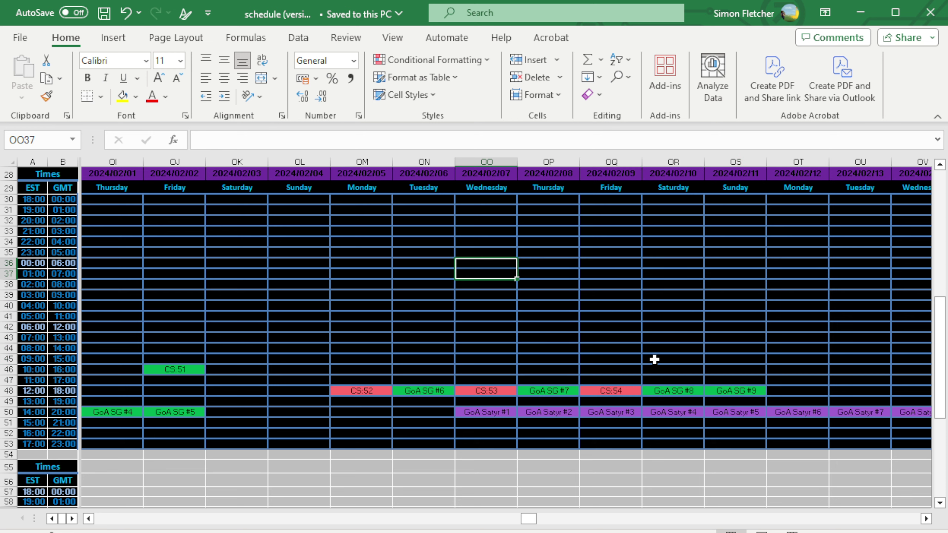
pyautogui.moveTo(362, 390); pyautogui.dragTo(651, 392)
pyautogui.moveTo(362, 317); pyautogui.dragTo(872, 409)
pyautogui.click(610, 359)
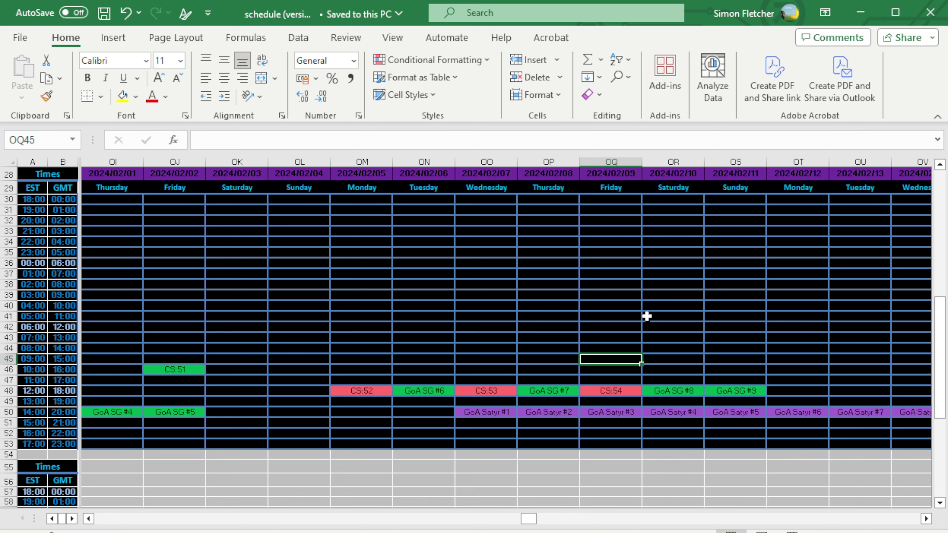